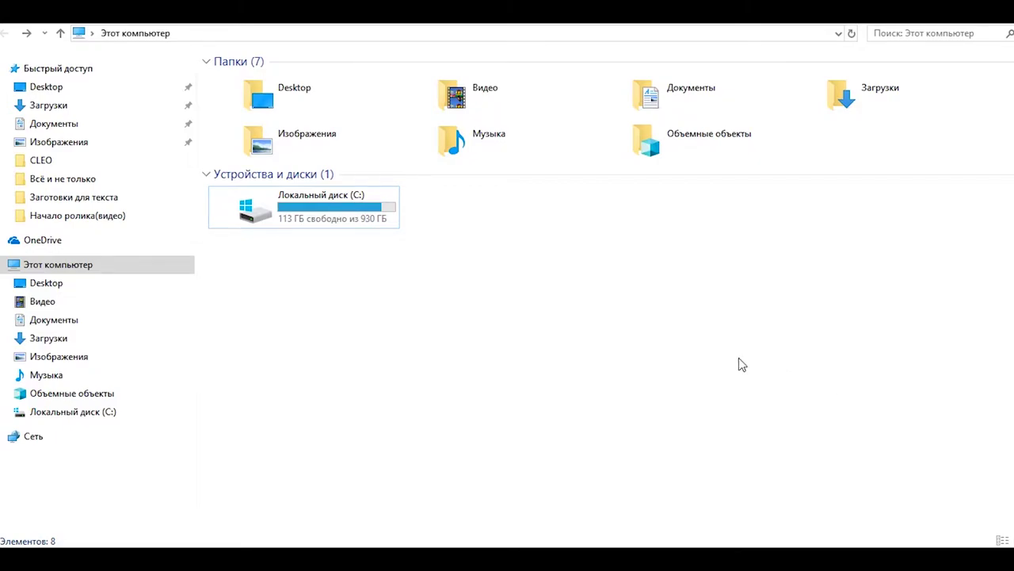
Go to the CLEO folder at C:\Program Files (x86)\GTA San Andreas MultiPlayer\CLEO
double_click(372, 216)
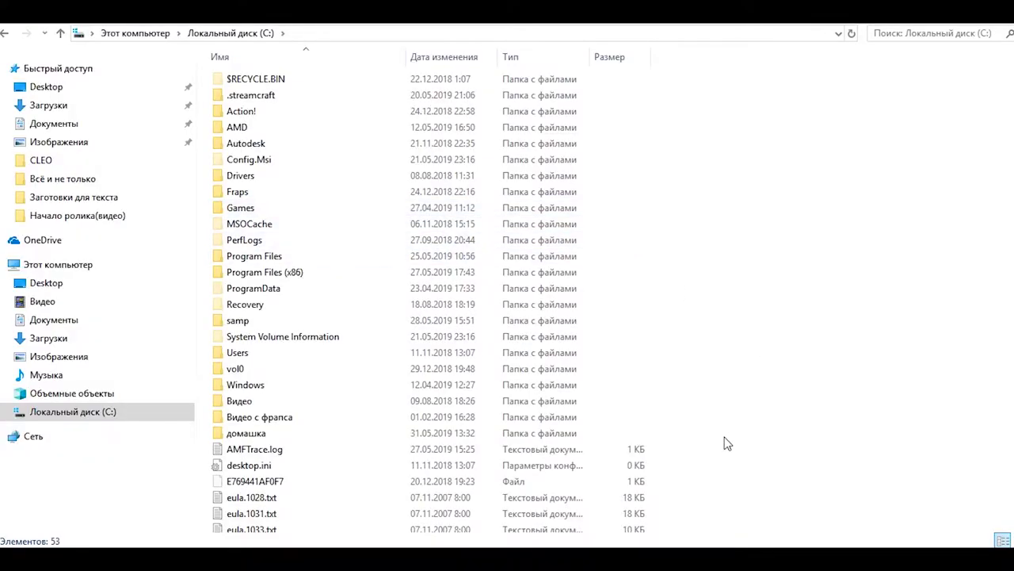
left_click_drag(742, 441, 648, 432)
left_click(842, 430)
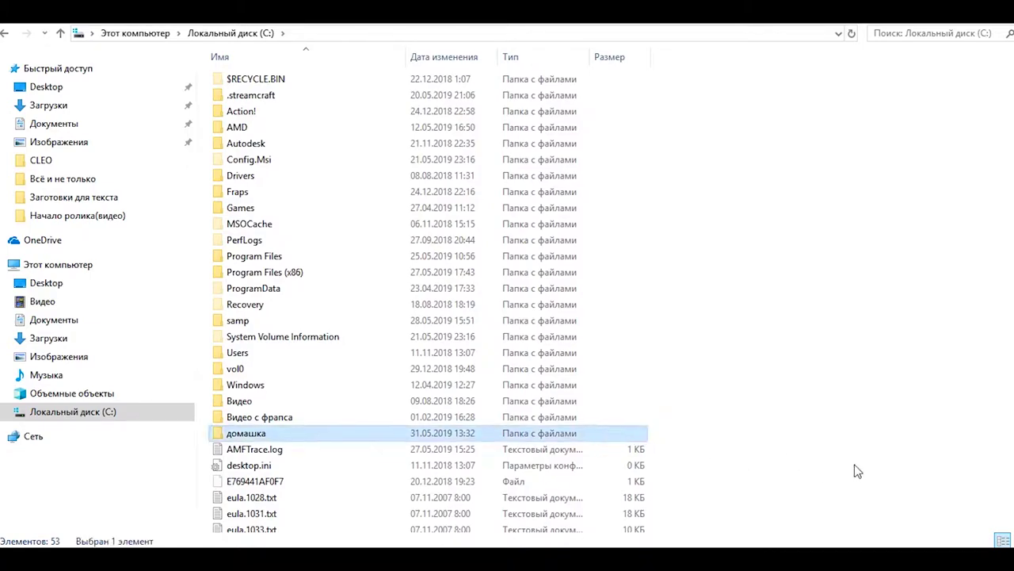
left_click(819, 462)
key("space")
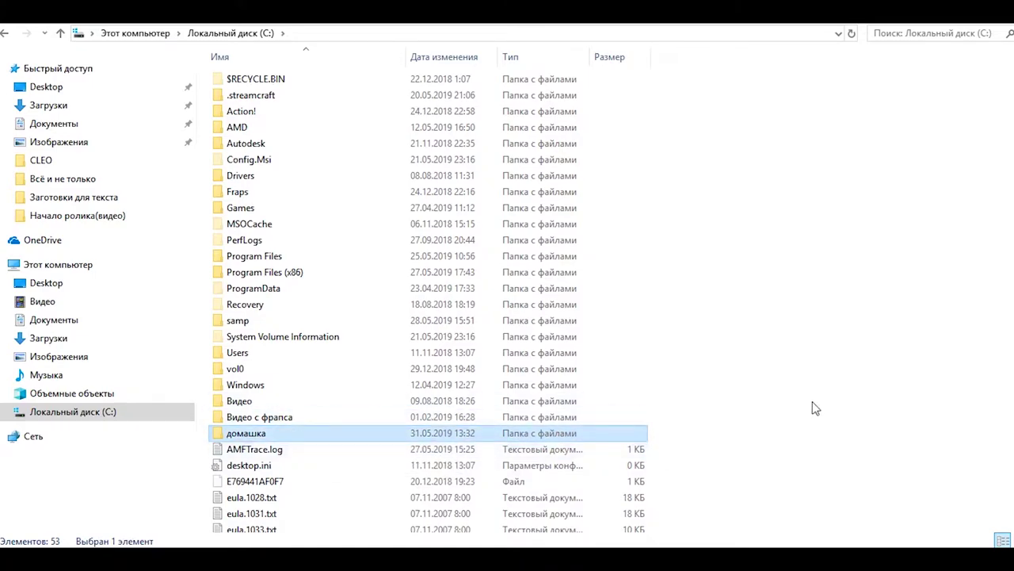
double_click(304, 279)
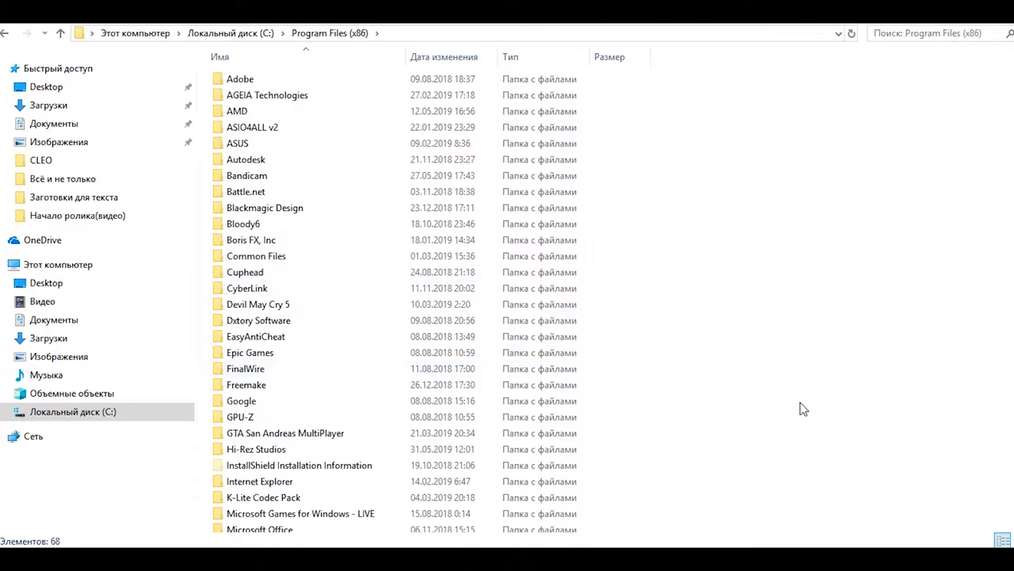
double_click(358, 433)
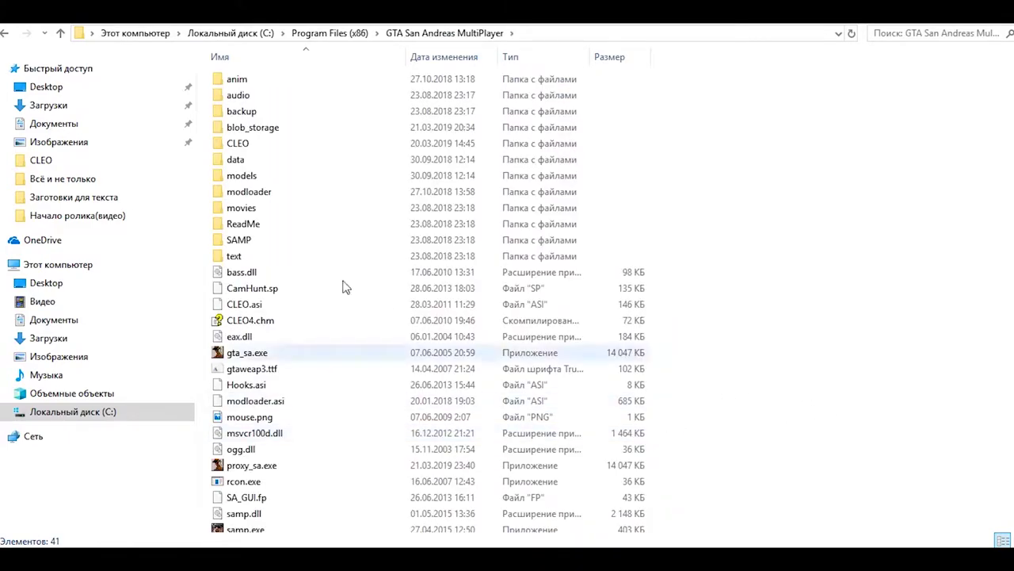
double_click(238, 144)
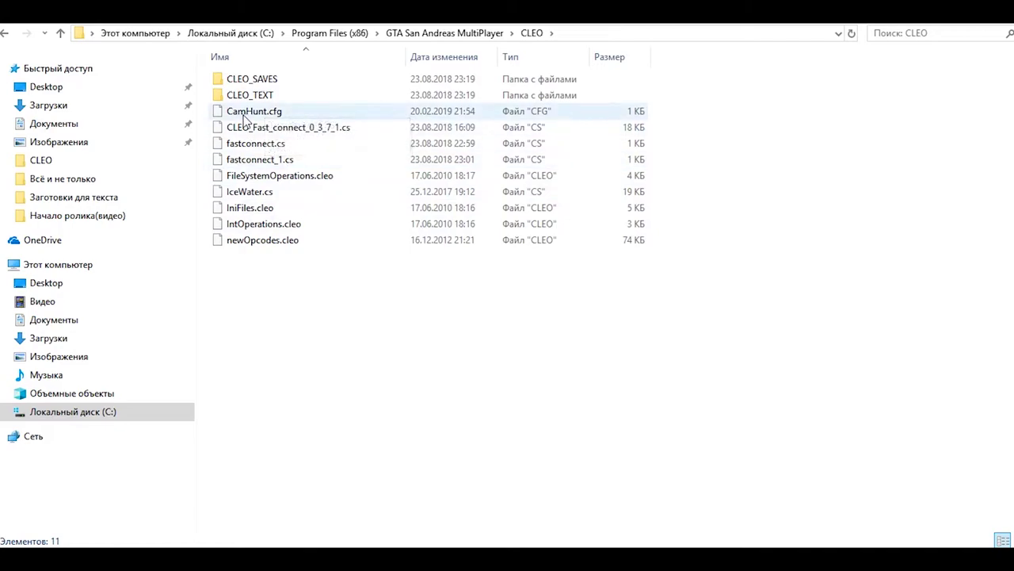
Open CamHunt.cfg from the CLEO folder in Notepad
left_click(256, 239)
left_click(254, 225)
left_click(280, 306)
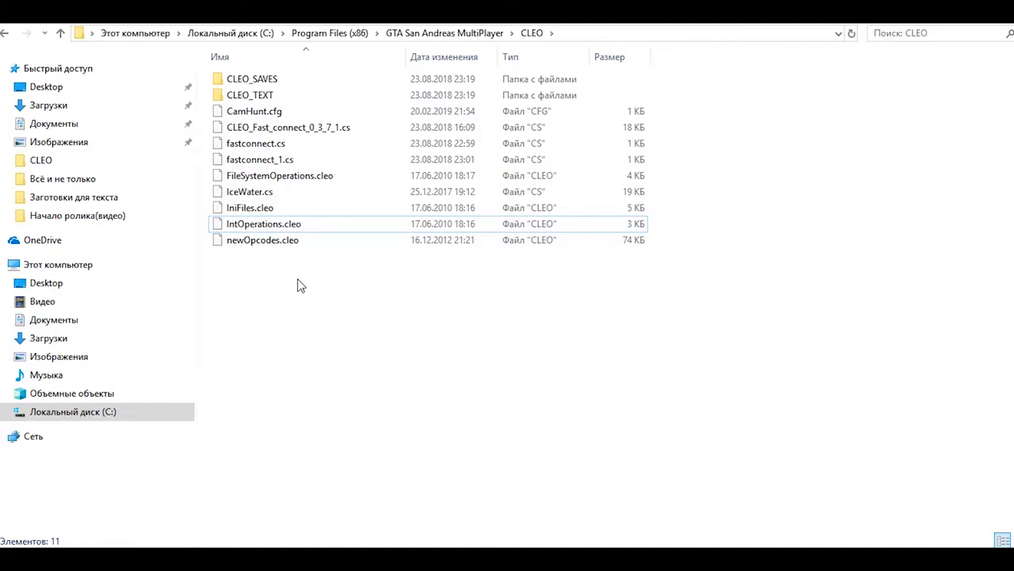
right_click(237, 112)
left_click(271, 125)
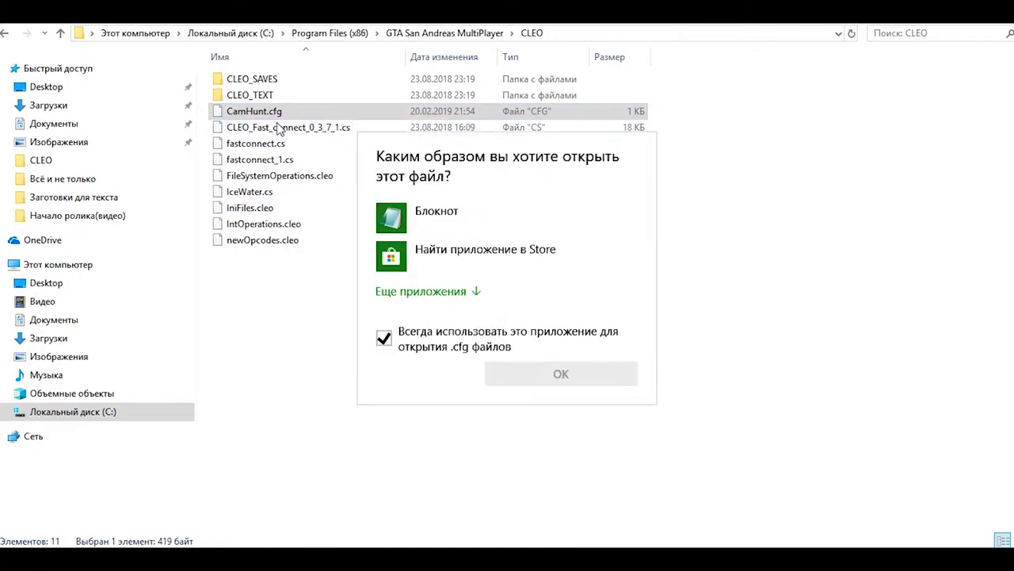
left_click(559, 374)
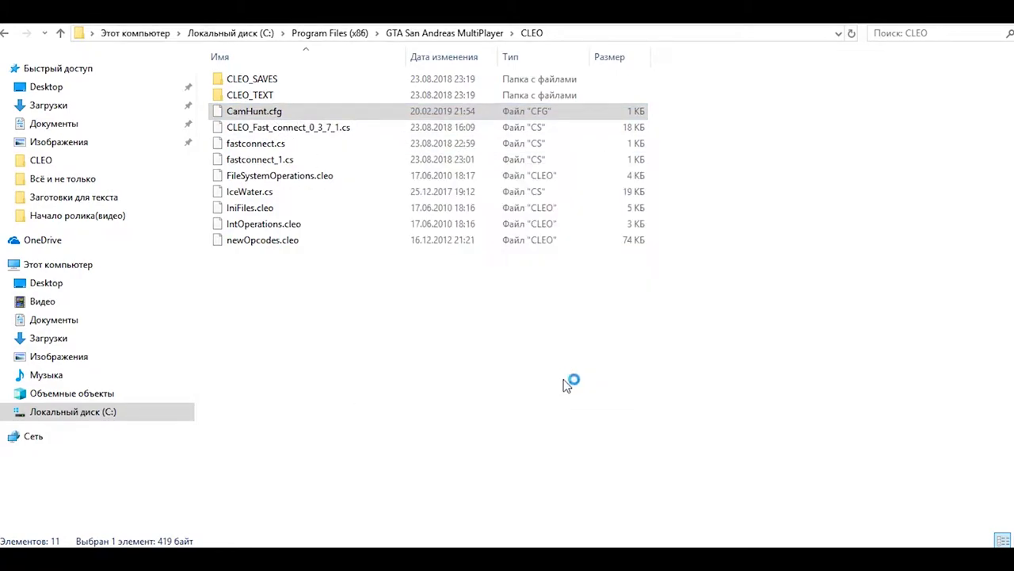
Look through the speed, options and key settings in CamHunt.cfg and close the file
scroll(265, 309, "down", 1)
scroll(246, 452, "up", 1)
scroll(227, 405, "down", 1)
scroll(225, 393, "up", 1)
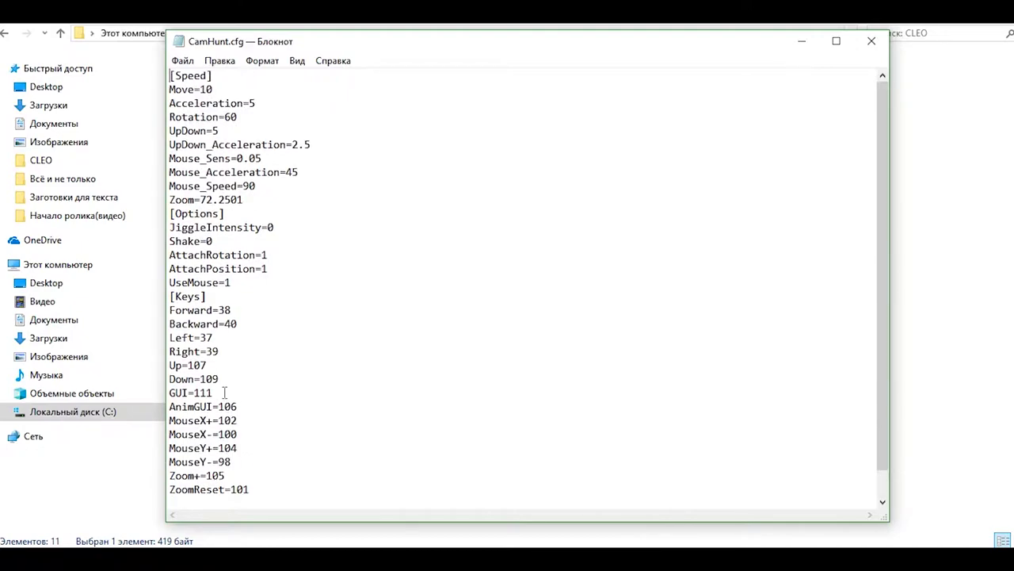
scroll(409, 257, "down", 1)
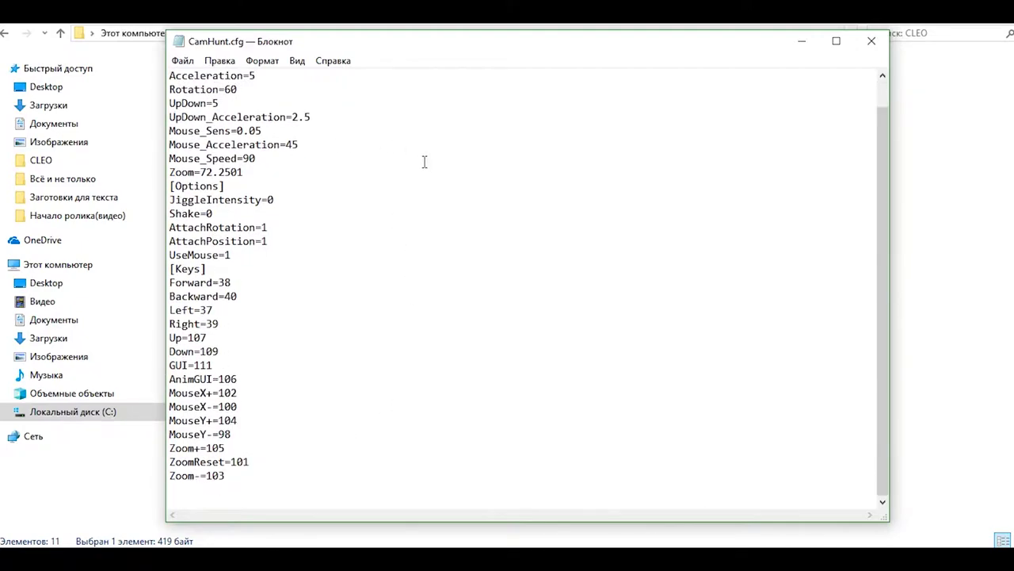
scroll(470, 436, "up", 1)
scroll(455, 421, "down", 1)
scroll(408, 420, "up", 1)
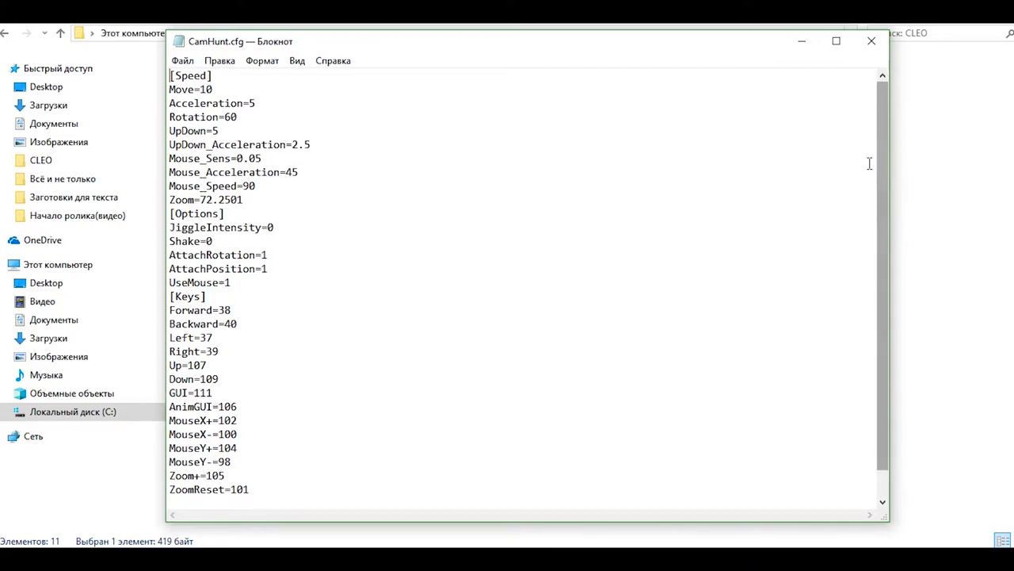
left_click(871, 41)
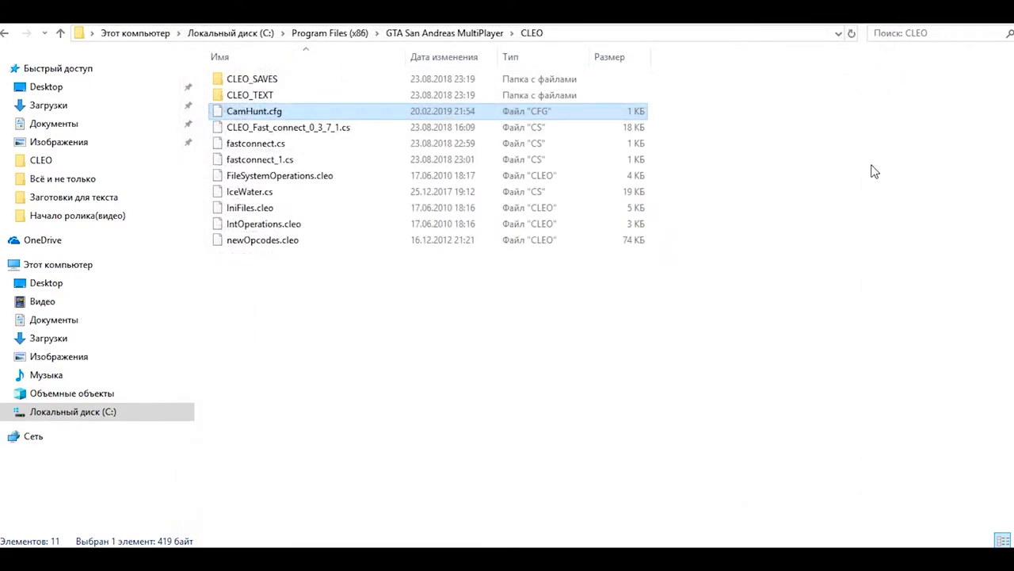
Open CLEO_Fast_connect_0_3_7_1.cs in Notepad without making it the default app for .cs files
left_click(274, 128)
right_click(269, 127)
left_click(294, 140)
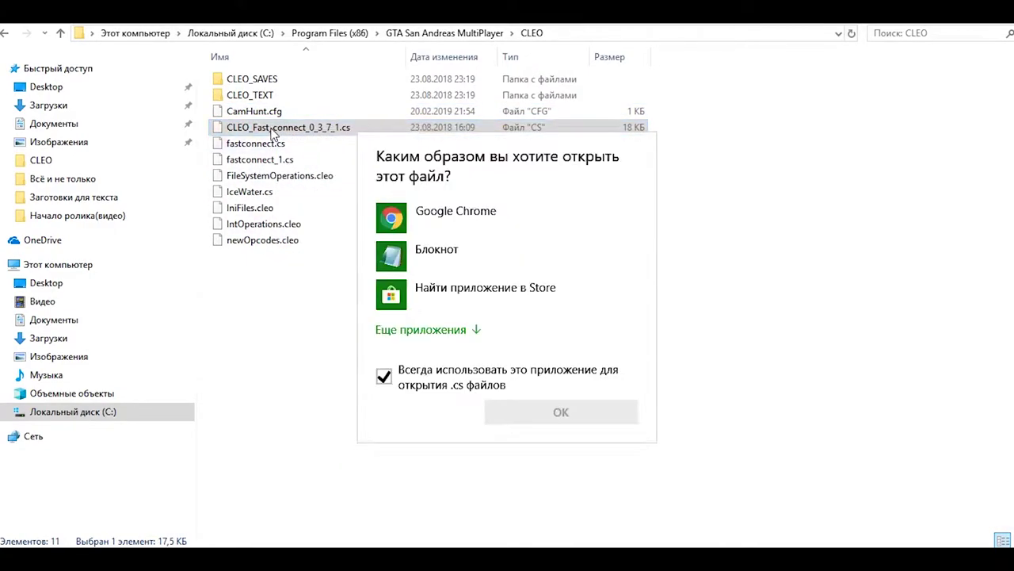
left_click(384, 376)
left_click(400, 255)
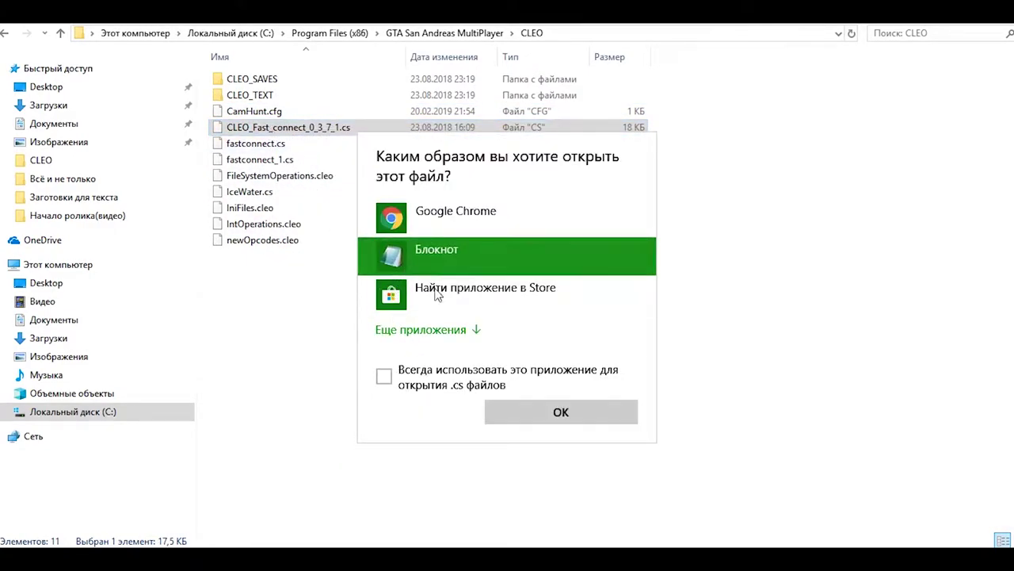
left_click(610, 415)
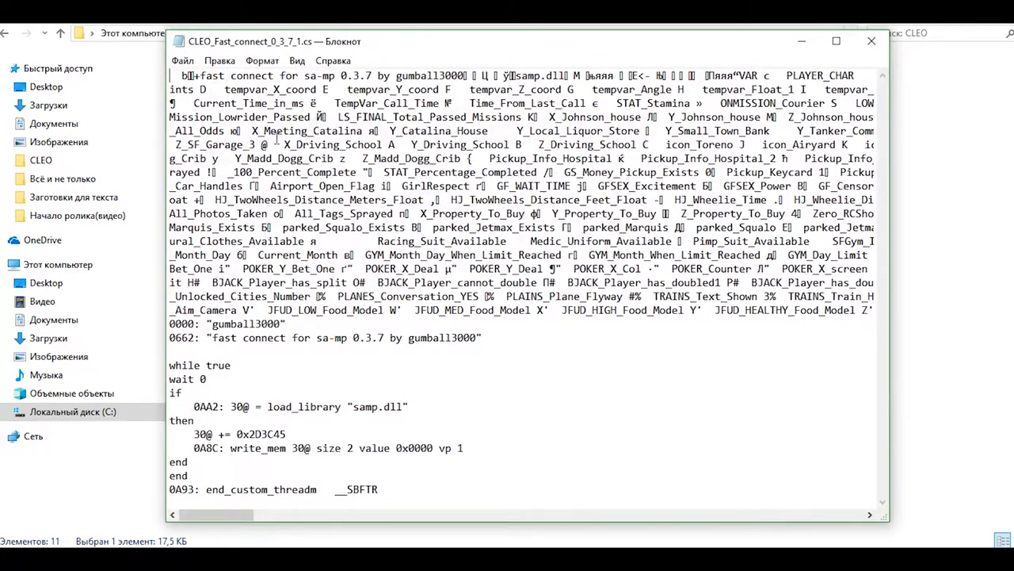
Examine the readable text at the beginning of the CLEO_Fast_connect_0_3_7_1.cs script
mouse_move(229, 516)
left_mouse_down()
mouse_move(356, 505)
mouse_move(230, 515)
left_mouse_up()
left_click_drag(182, 76, 230, 76)
left_click(225, 75)
left_click(230, 75)
left_click_drag(573, 354, 278, 159)
left_click(278, 159)
Read through the long lines of CLEO_Fast_connect_0_3_7_1.cs to their end, return to the start and close the file
left_click_drag(230, 514, 277, 514)
scroll(534, 405, "right", 15)
scroll(486, 403, "right", 15)
scroll(487, 402, "right", 15)
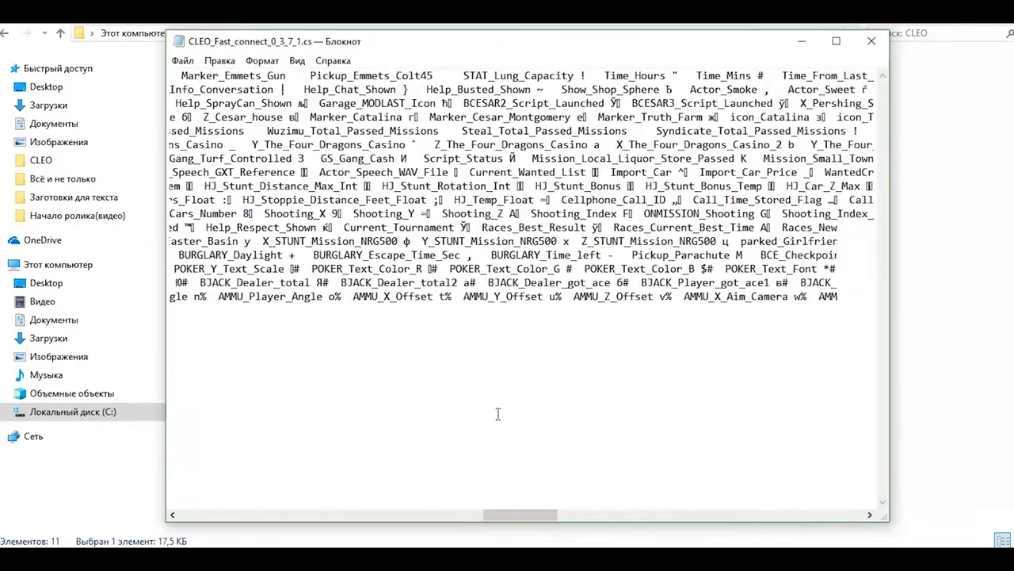
scroll(498, 414, "right", 15)
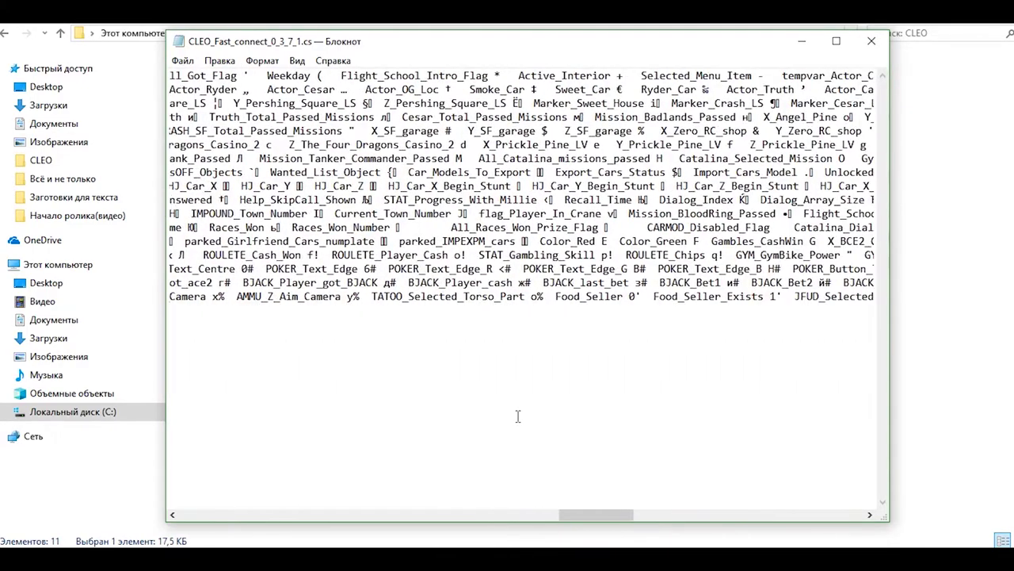
scroll(517, 416, "right", 15)
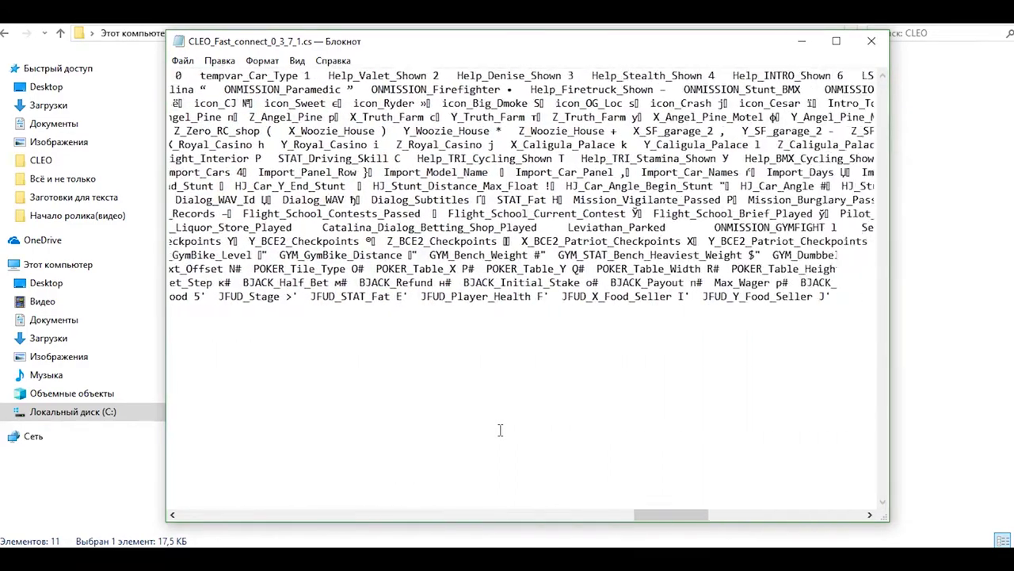
scroll(500, 431, "right", 15)
scroll(500, 430, "right", 15)
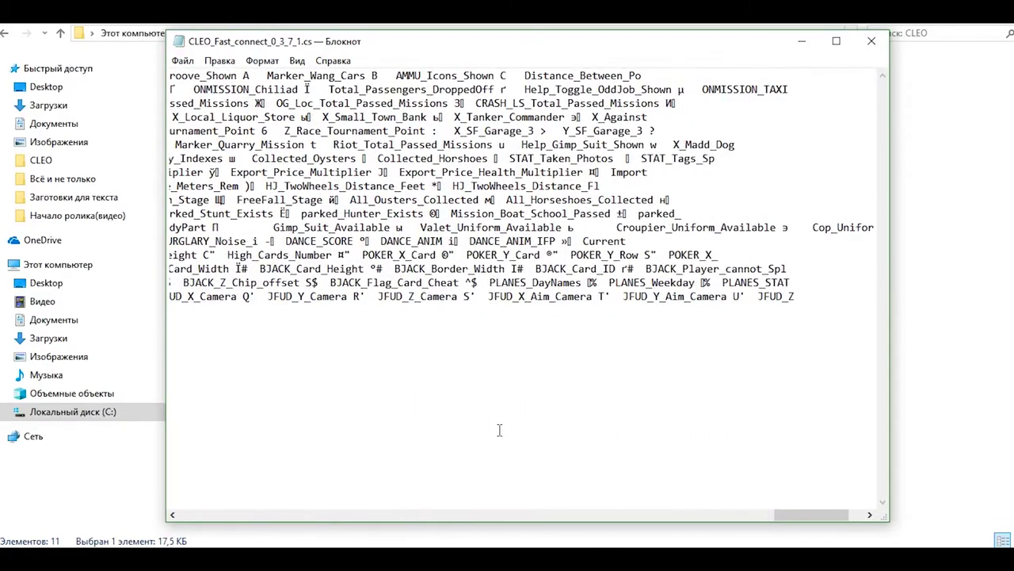
scroll(500, 430, "right", 4)
left_click_drag(824, 513, 165, 497)
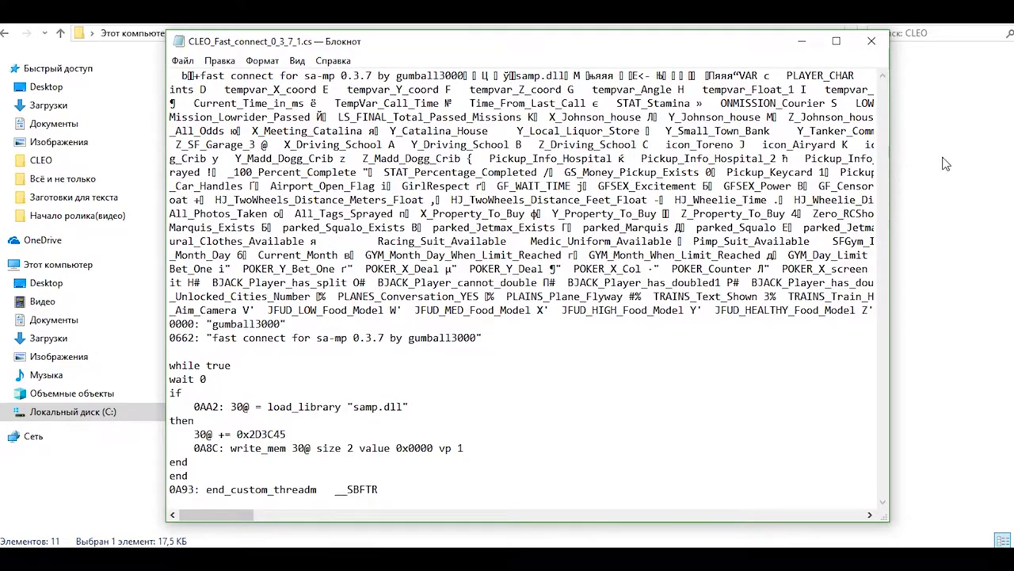
left_click(882, 48)
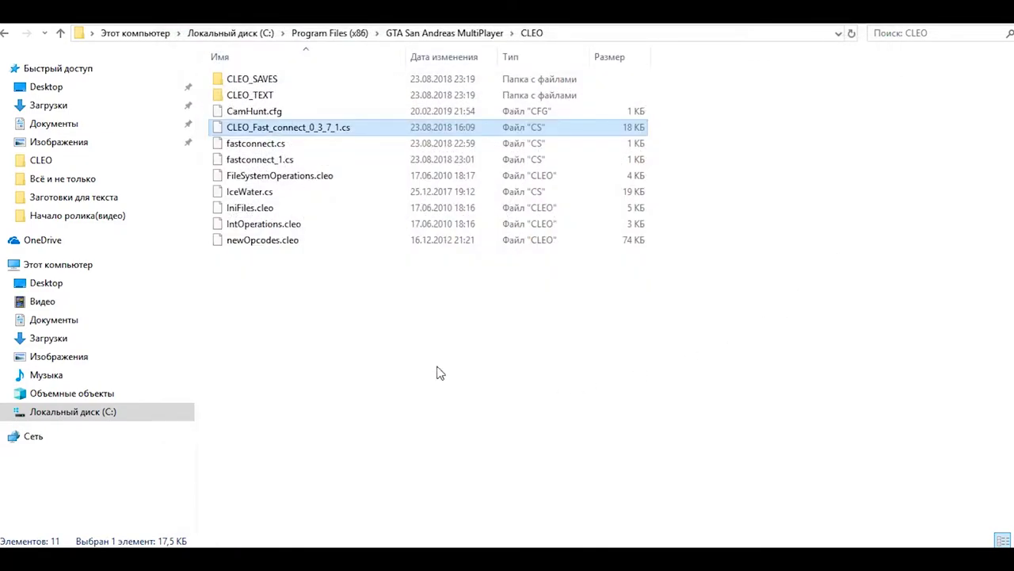
Inspect the contents of fastconnect.cs in Notepad, without making it the default app, and close the file
right_click(240, 150)
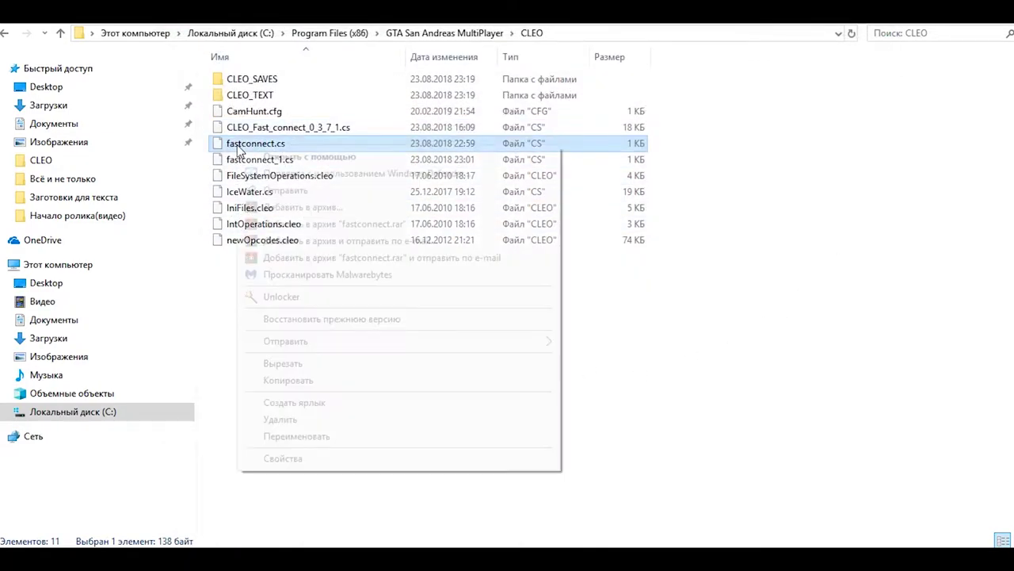
left_click(267, 158)
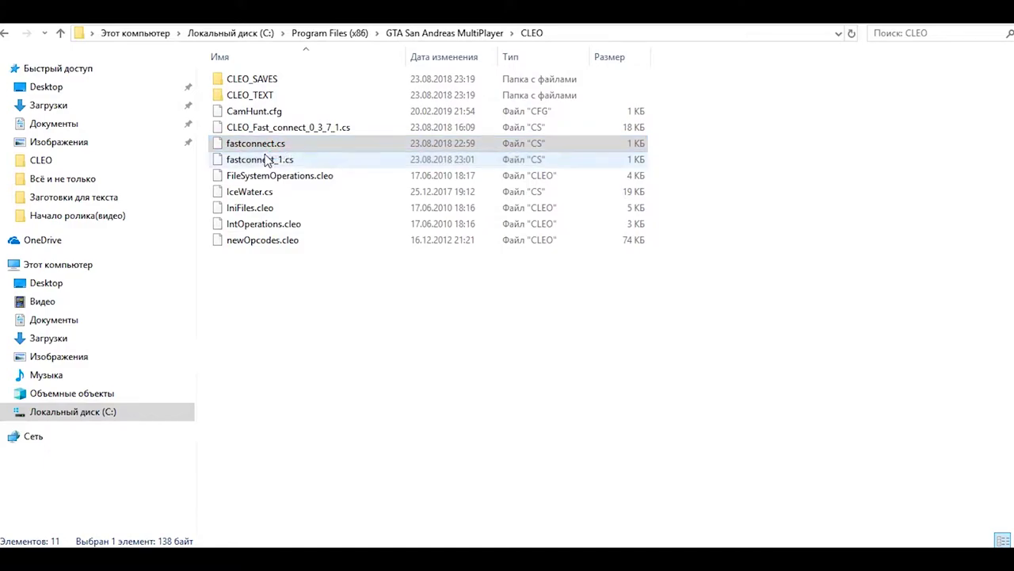
left_click(420, 373)
double_click(420, 260)
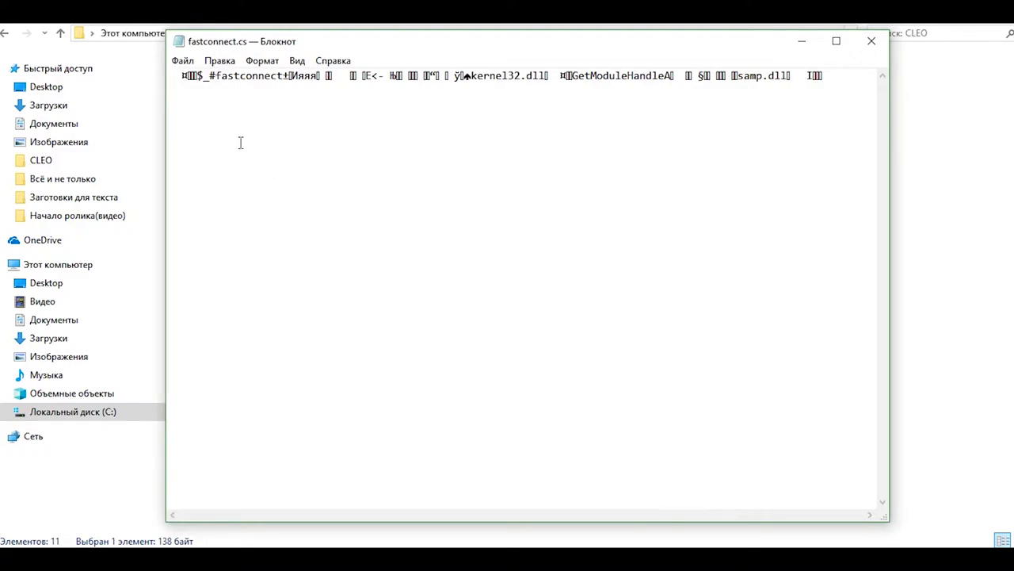
left_click_drag(181, 75, 321, 79)
left_click(325, 86)
left_click(864, 47)
left_click(840, 179)
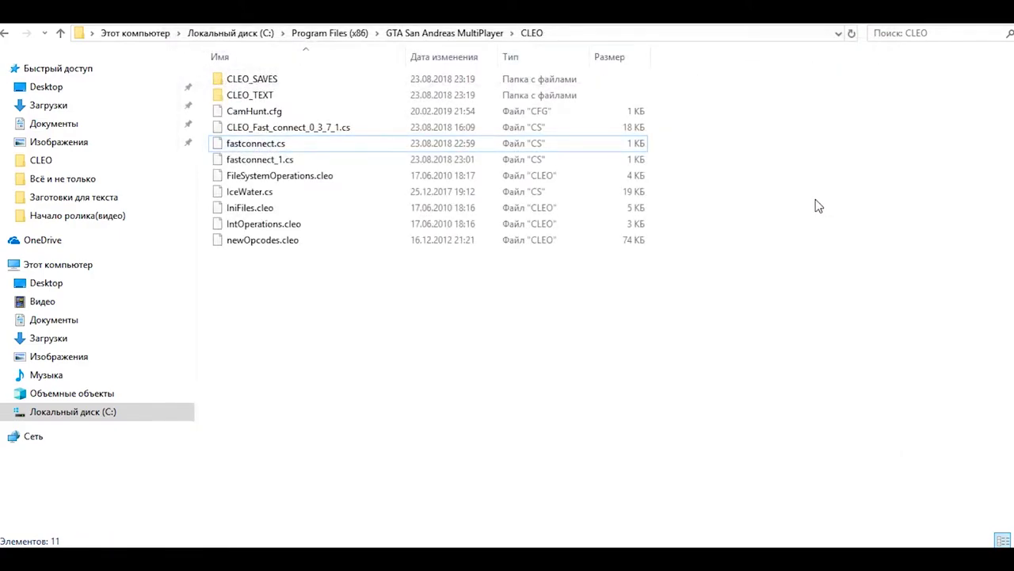
Open IceWater.cs in Notepad without making it the default app for .cs files
left_click(426, 165)
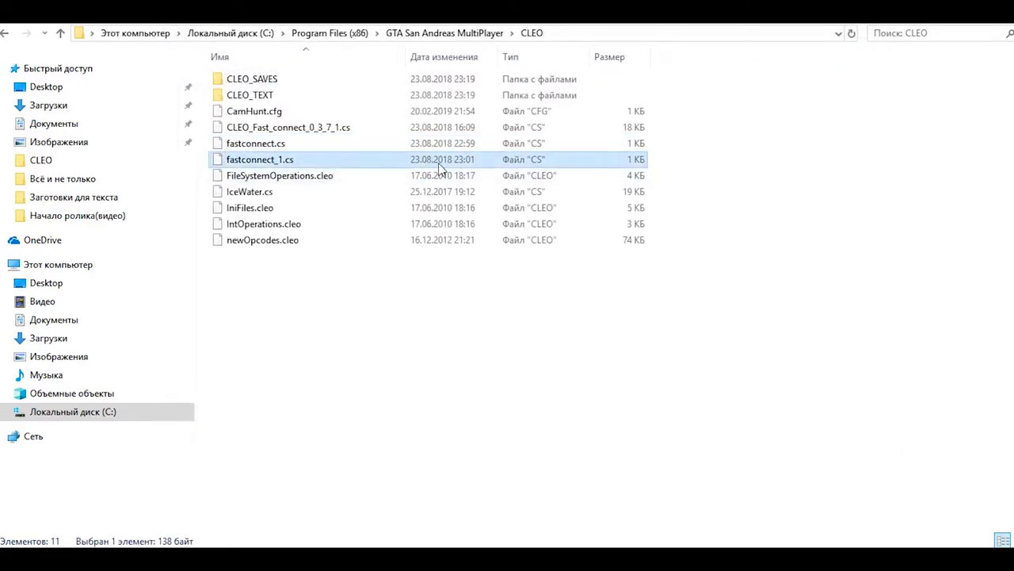
left_click(614, 363)
left_click(254, 197)
right_click(254, 198)
left_click(284, 199)
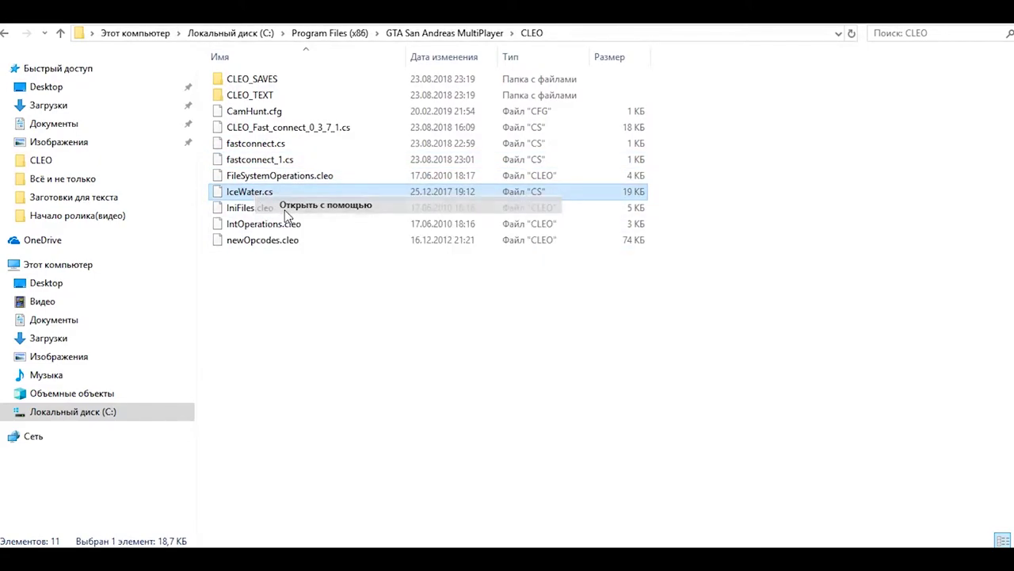
left_click(429, 380)
left_click(444, 252)
left_click(618, 412)
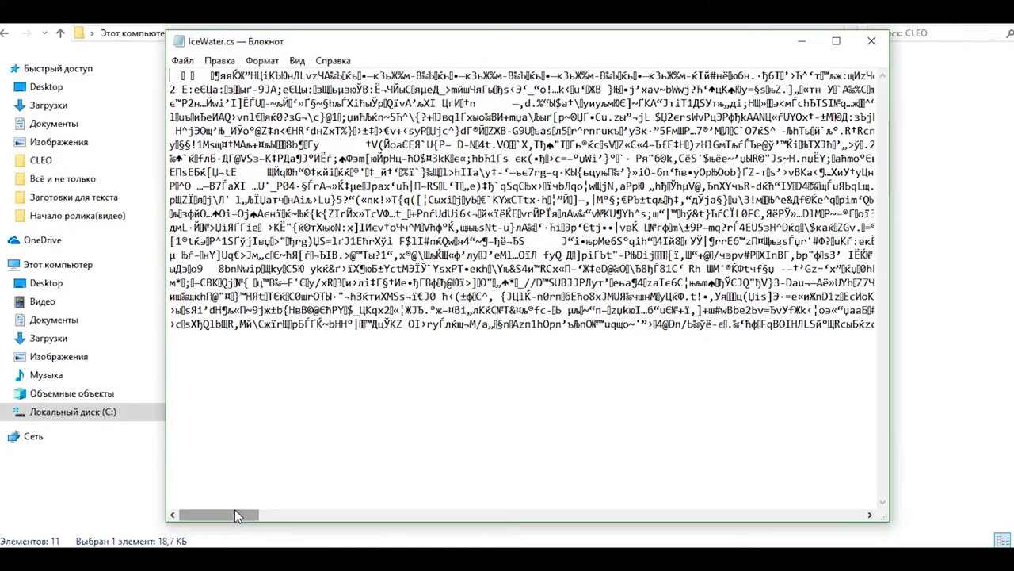
Look through the contents of IceWater.cs to the end of its lines
scroll(302, 364, "right", 8)
scroll(302, 365, "right", 8)
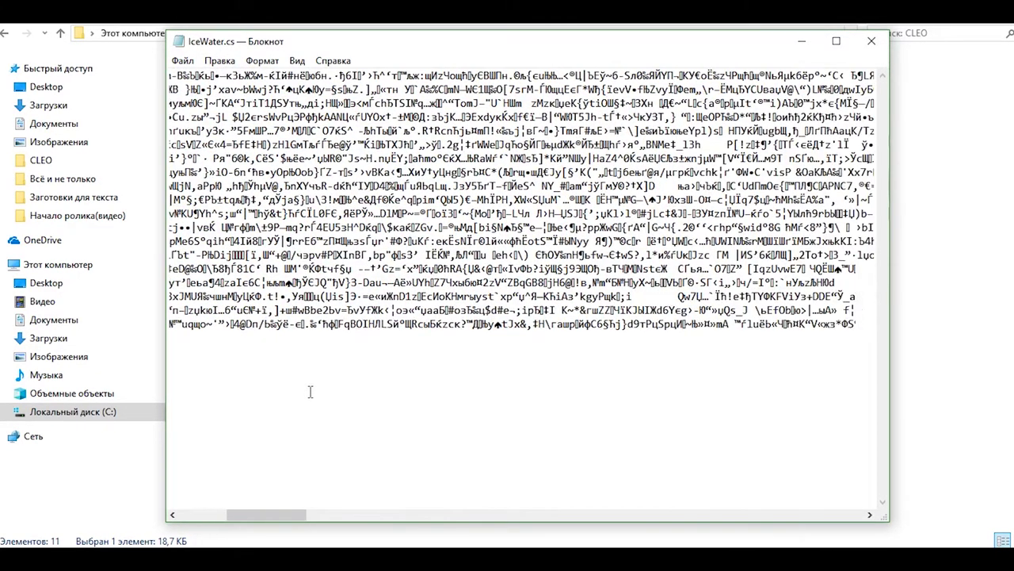
left_click_drag(290, 518, 875, 513)
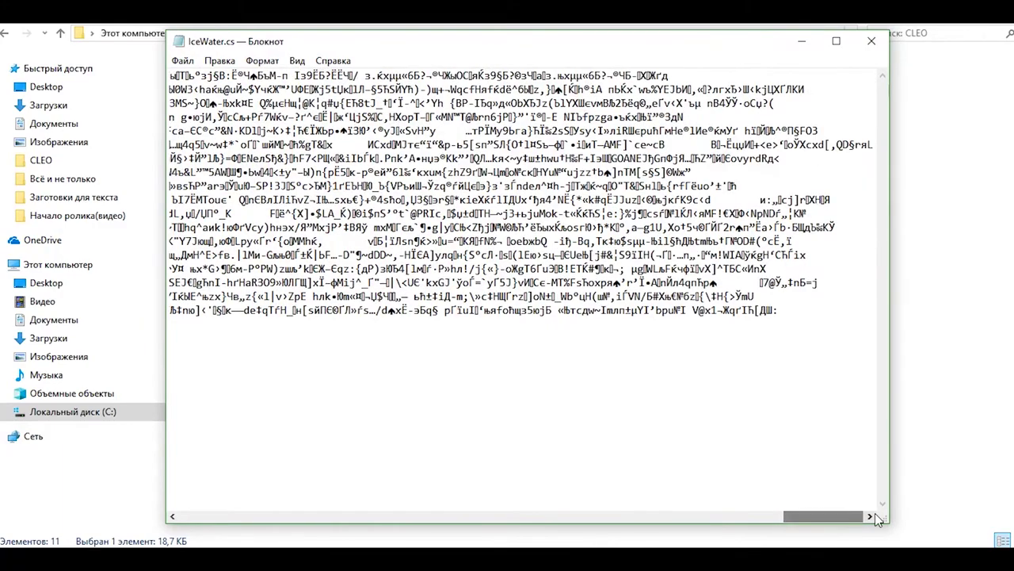
Close IceWater.cs and delete the file from the CLEO folder
left_click(874, 41)
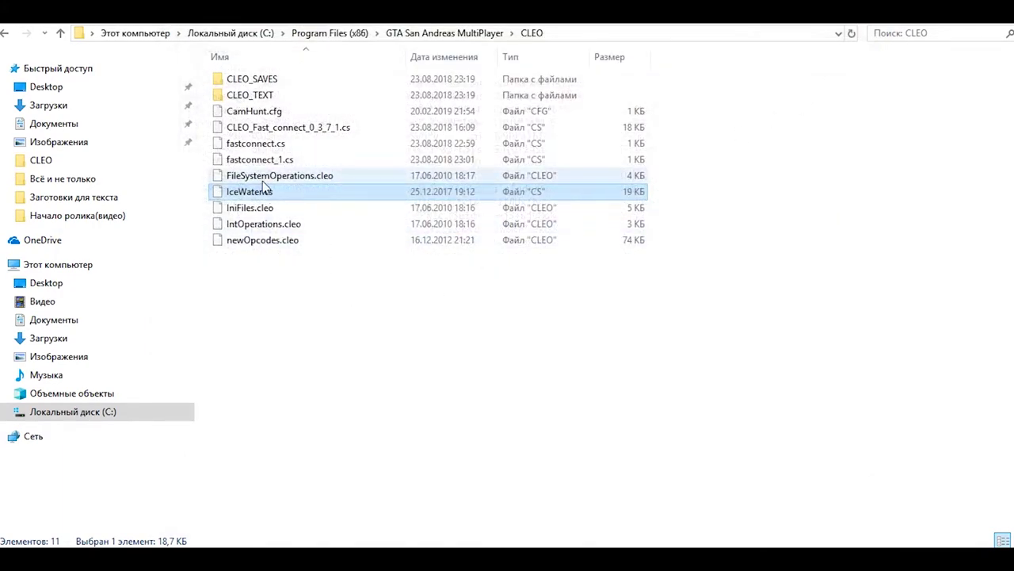
key("Delete")
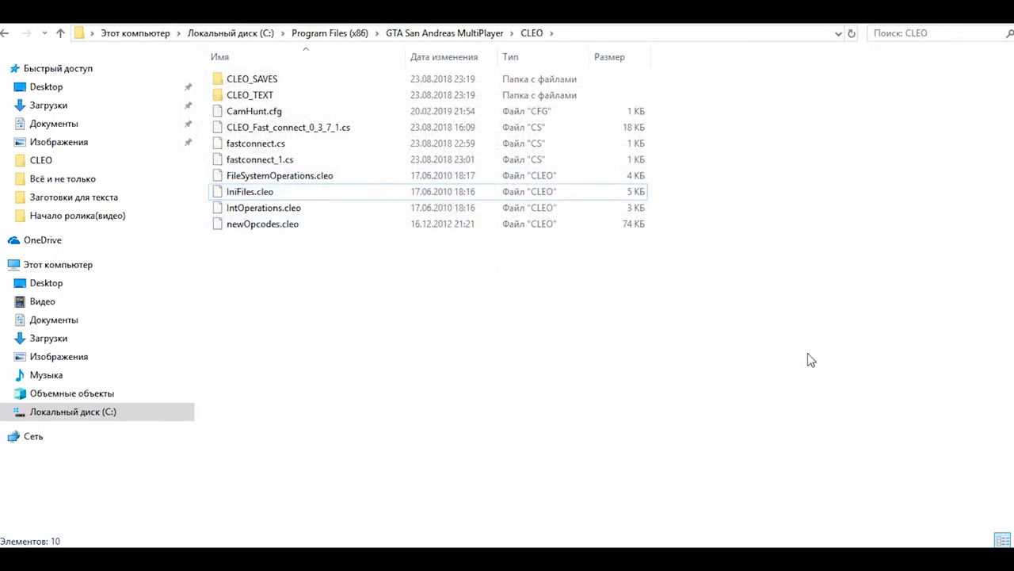